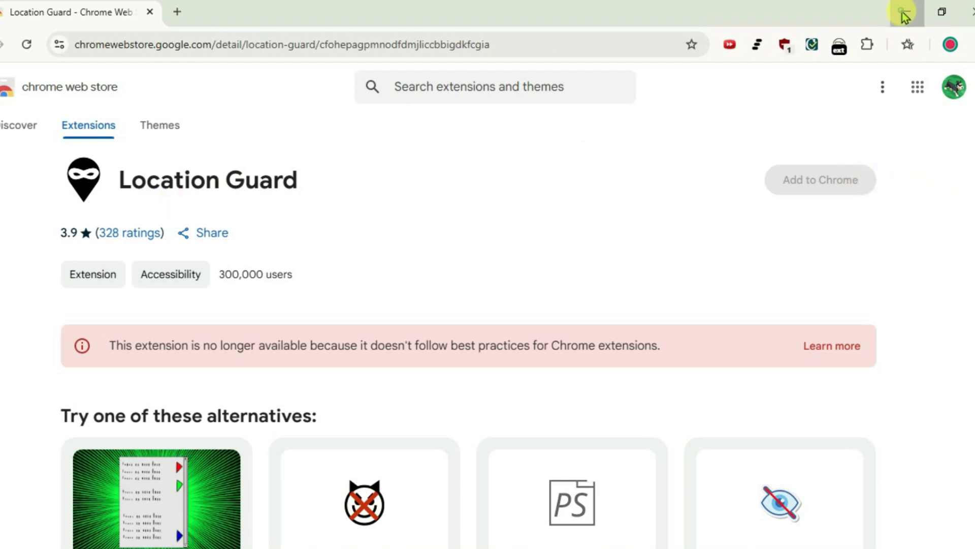
Minimize Chrome, search Windows for regedit, and bring up Registry Editor's Run as administrator option
{"action": "left_click", "coordinate": [905, 12]}
{"action": "left_click", "coordinate": [156, 531]}
{"action": "type", "text": "r"}
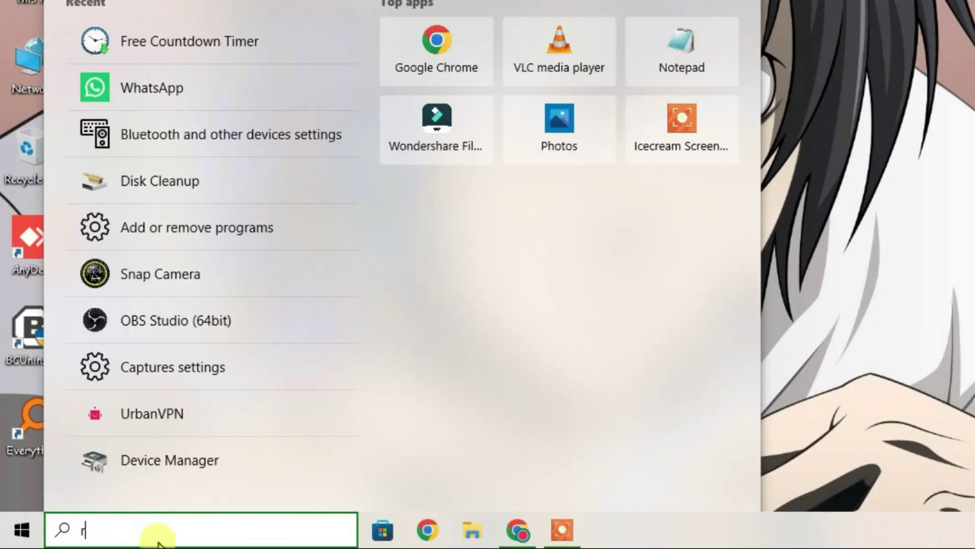
{"action": "type", "text": "egedit"}
{"action": "right_click", "coordinate": [179, 30]}
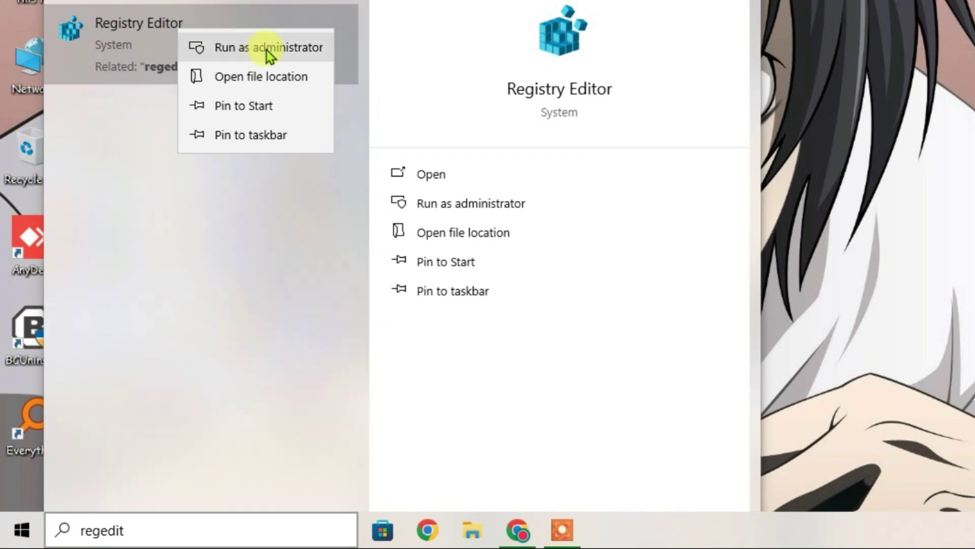
Launch Registry Editor as administrator and navigate to HKEY_CURRENT_USER\SOFTWARE\Policies\Google via the address bar
{"action": "left_click", "coordinate": [269, 47]}
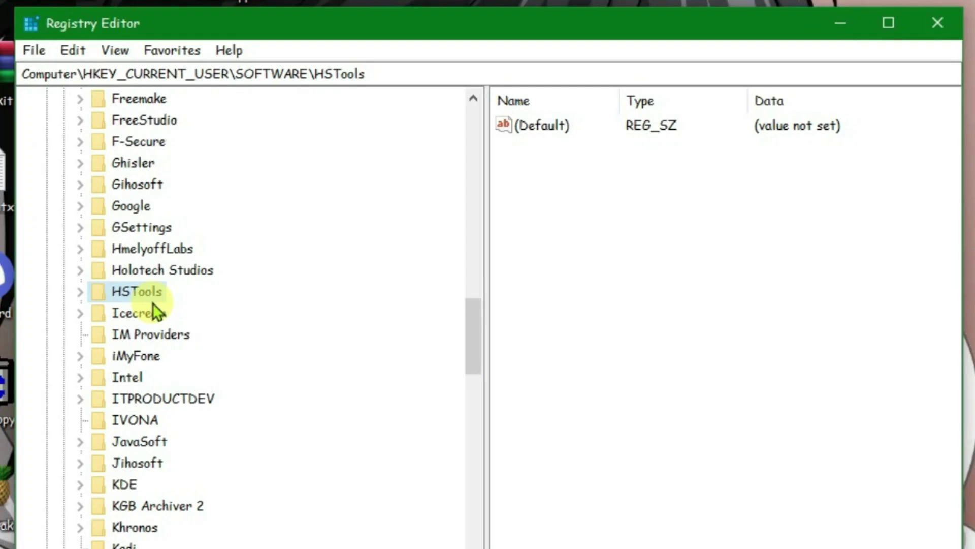
{"action": "left_click_drag", "start_coordinate": [473, 339], "coordinate": [473, 114]}
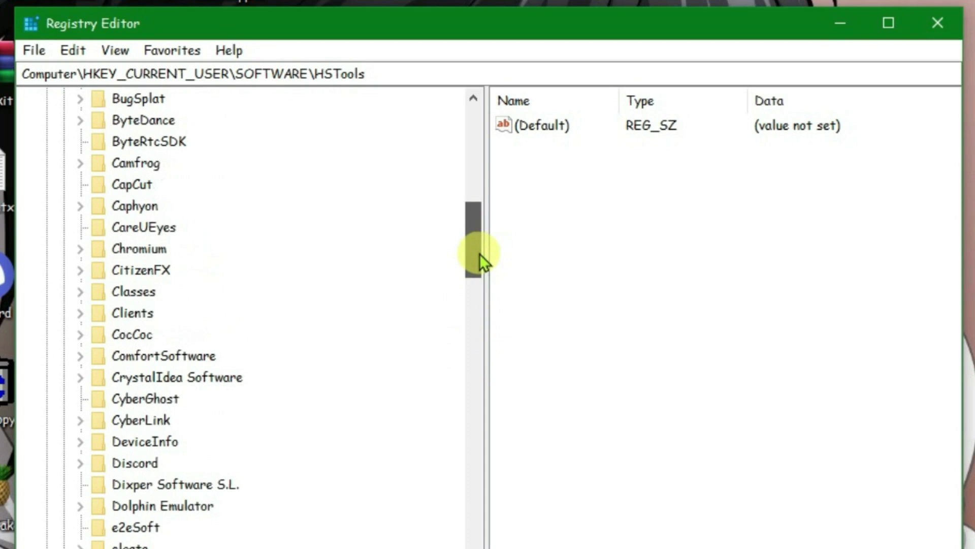
{"action": "left_click", "coordinate": [28, 99]}
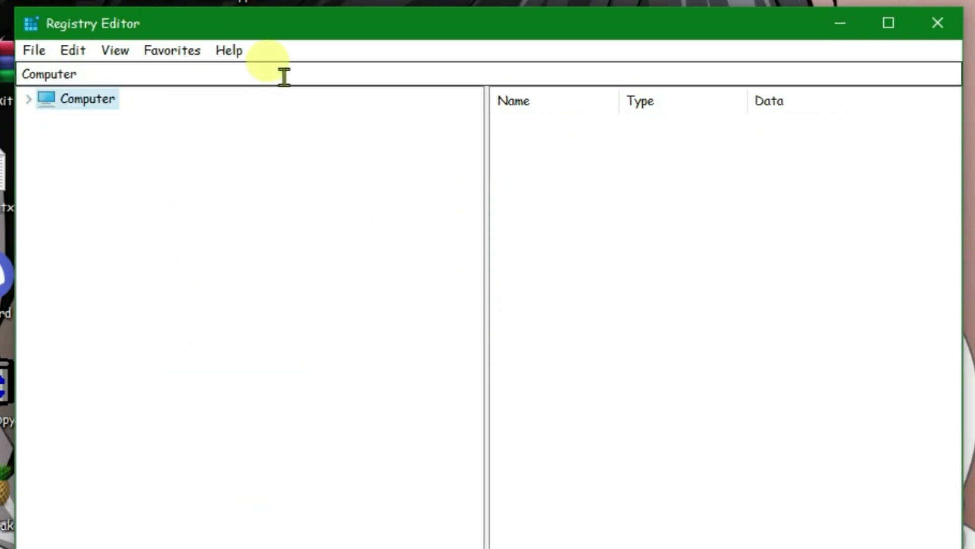
{"action": "left_click", "coordinate": [285, 73]}
{"action": "key", "text": "BackSpace"}
{"action": "key", "text": "BackSpace"}
{"action": "key", "text": "BackSpace"}
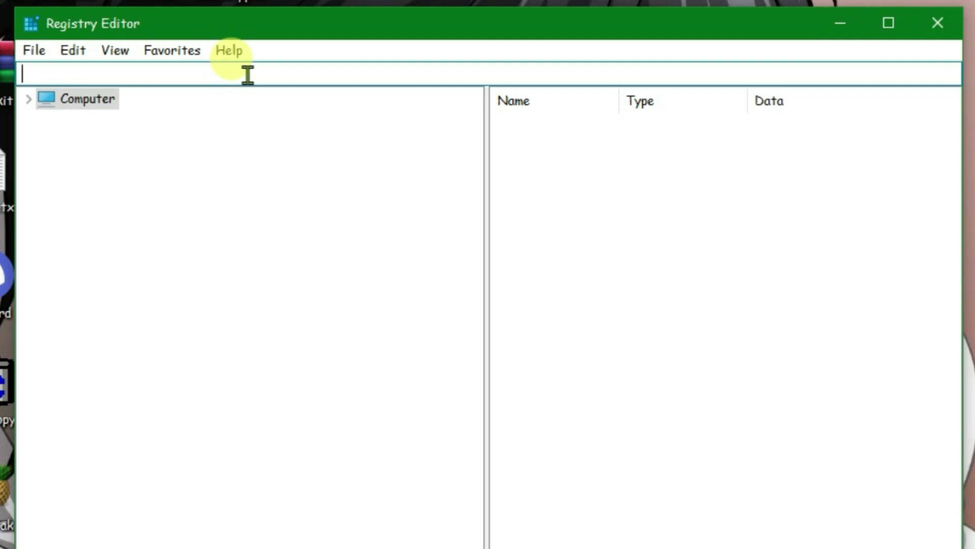
{"action": "type", "text": "Computer\\HKEY_CURRENT_USER\\SOFTWARE\\Policies\\Google"}
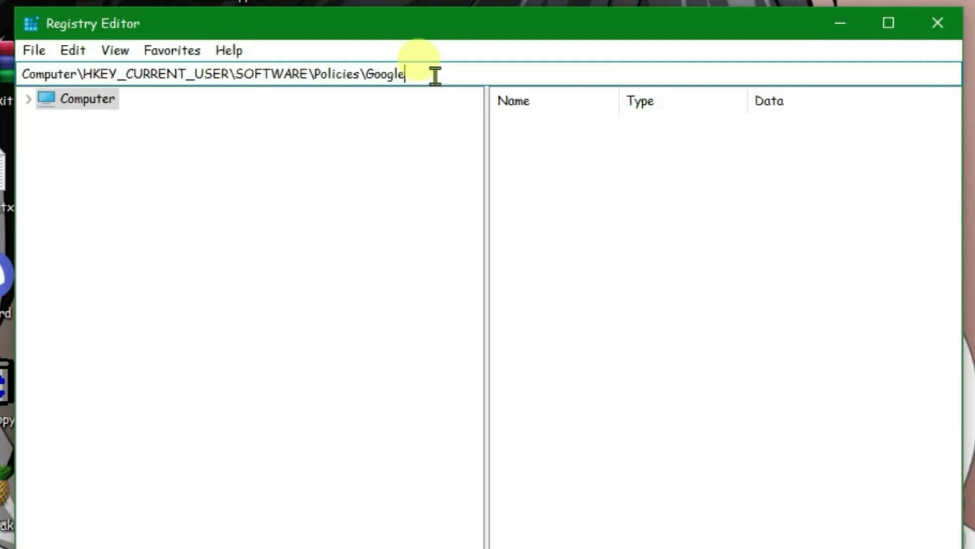
{"action": "key", "text": "Return"}
Add a key named Chrome under Google, then delete the leftover duplicate New Key #1
{"action": "left_click_drag", "start_coordinate": [476, 369], "coordinate": [479, 396]}
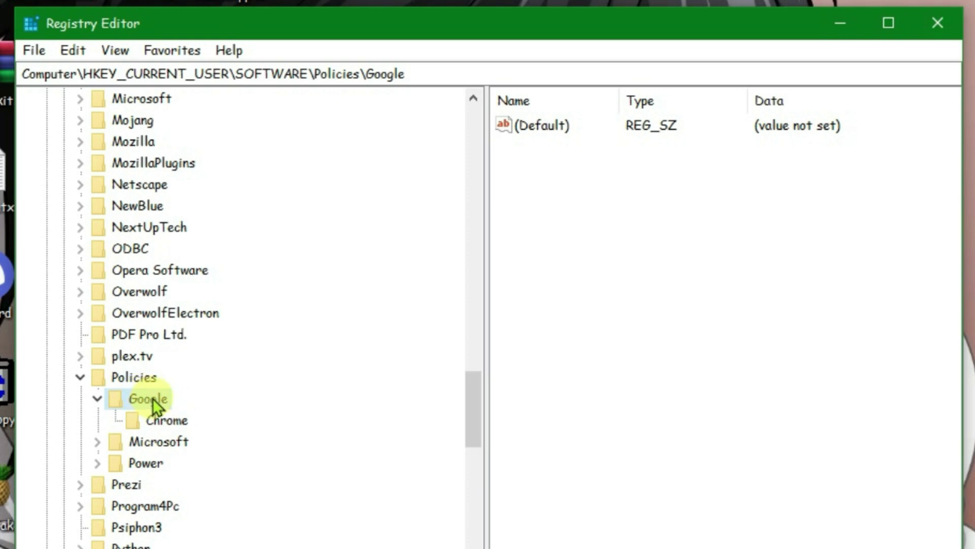
{"action": "right_click", "coordinate": [153, 396]}
{"action": "mouse_move", "coordinate": [202, 432]}
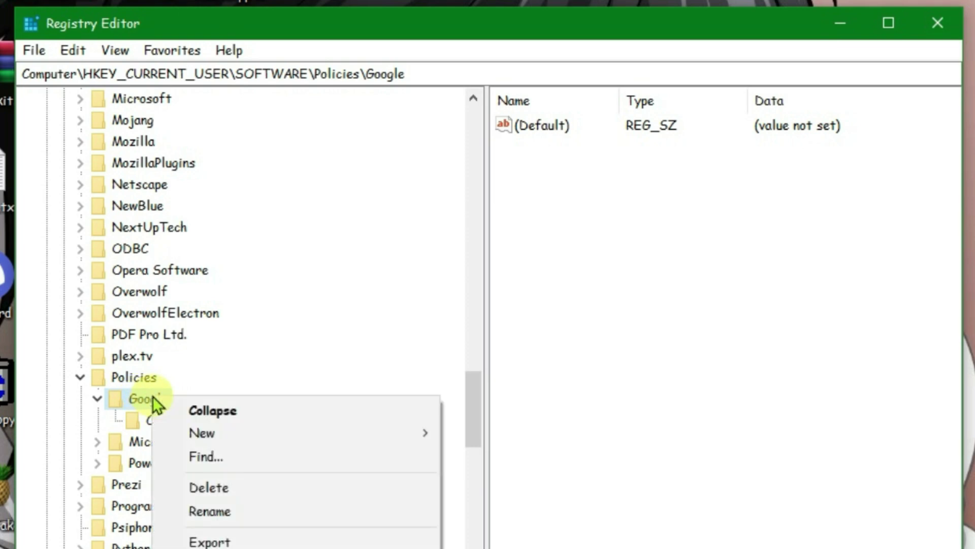
{"action": "left_click", "coordinate": [482, 433]}
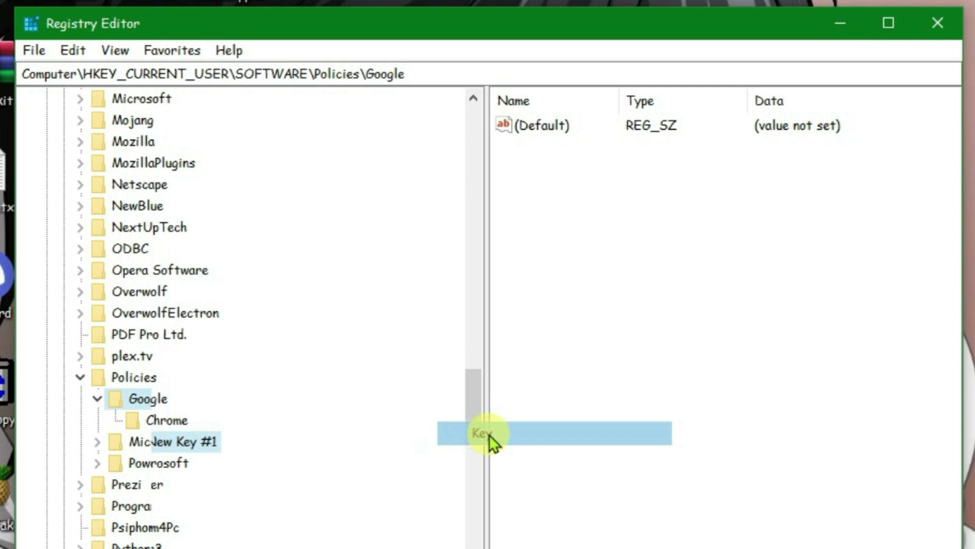
{"action": "type", "text": "C"}
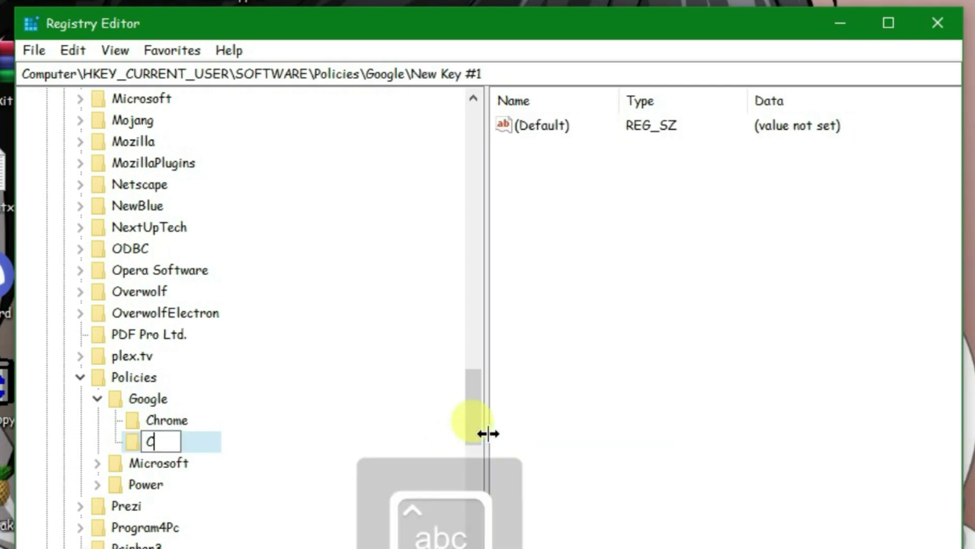
{"action": "type", "text": "hrome"}
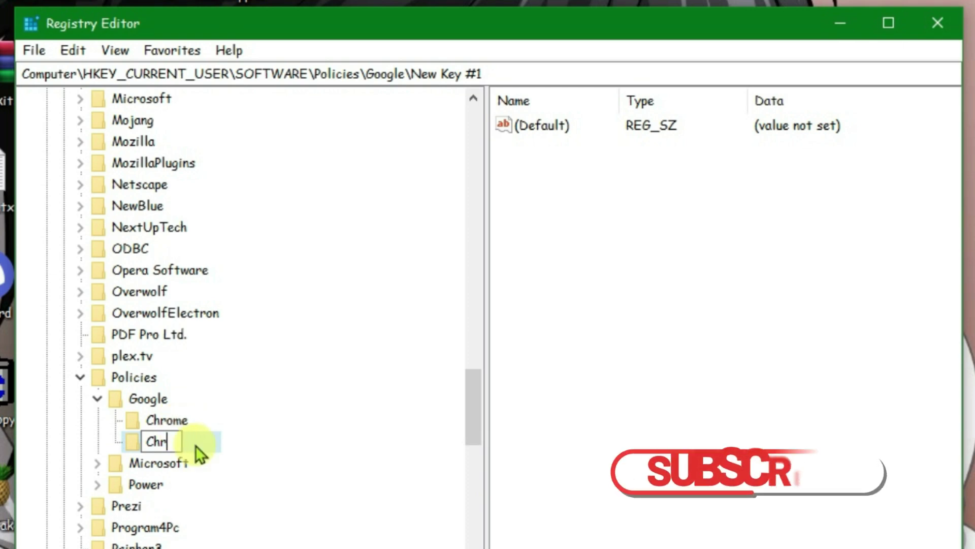
{"action": "key", "text": "Return"}
{"action": "key", "text": "Return"}
{"action": "key", "text": "Delete"}
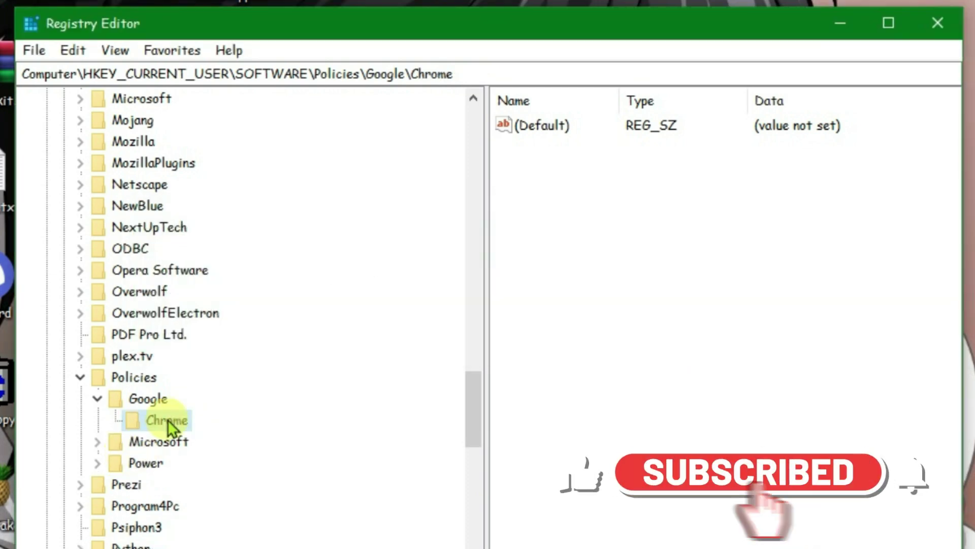
Create a DWORD (32-bit) value named ExtensionManifestV2Availability under the Chrome key
{"action": "right_click", "coordinate": [169, 418]}
{"action": "mouse_move", "coordinate": [257, 455]}
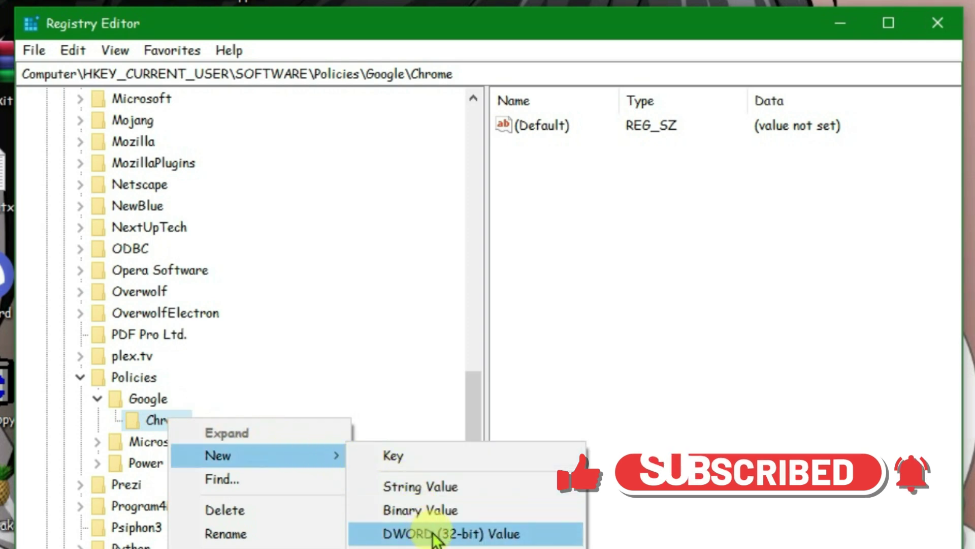
{"action": "left_click", "coordinate": [450, 534]}
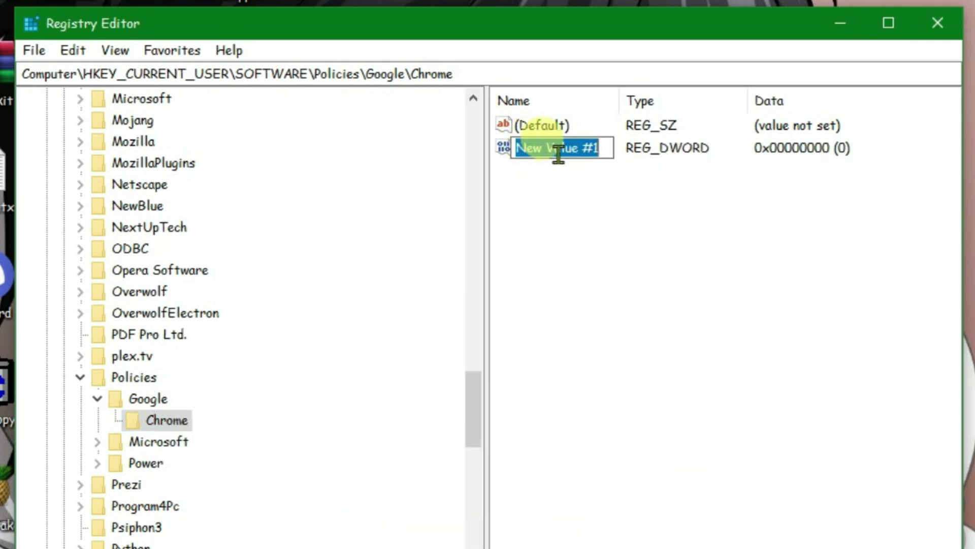
{"action": "type", "text": "ExtensionMa"}
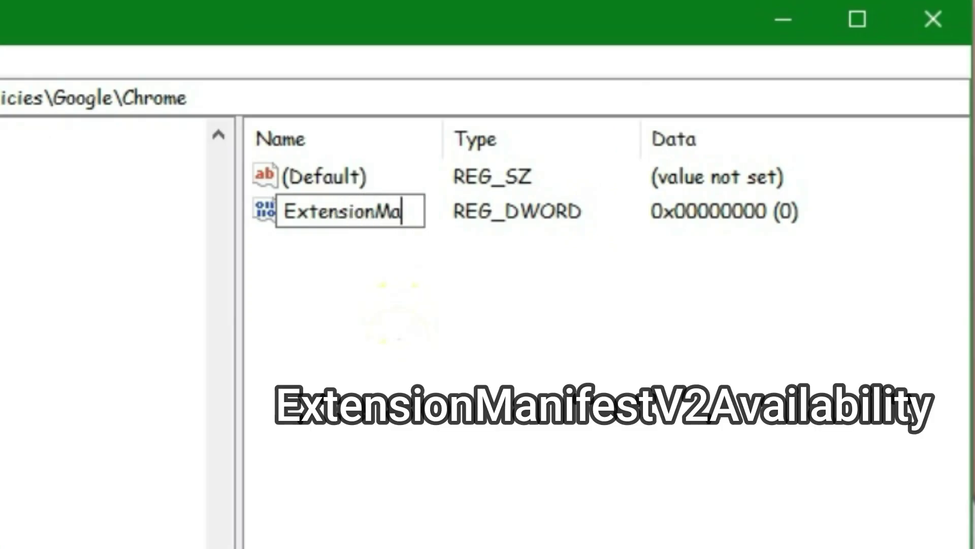
{"action": "type", "text": "nifestV2A"}
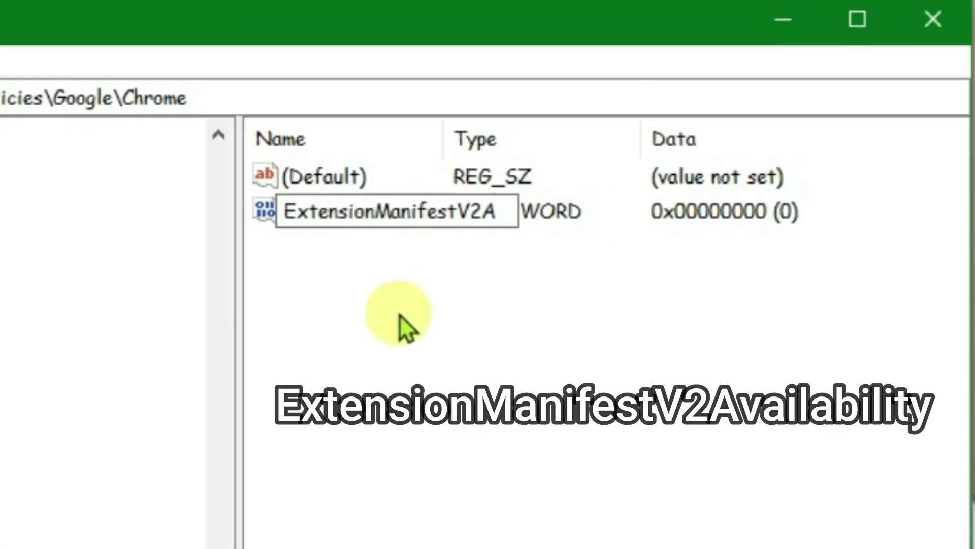
{"action": "type", "text": "vailability"}
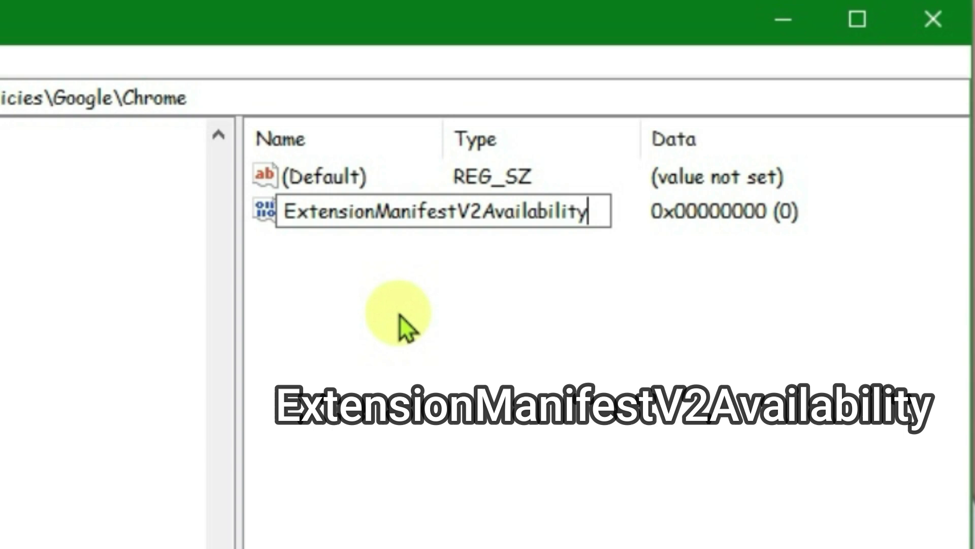
{"action": "key", "text": "Return"}
Set ExtensionManifestV2Availability's data to 2 and close Registry Editor
{"action": "double_click", "coordinate": [566, 149]}
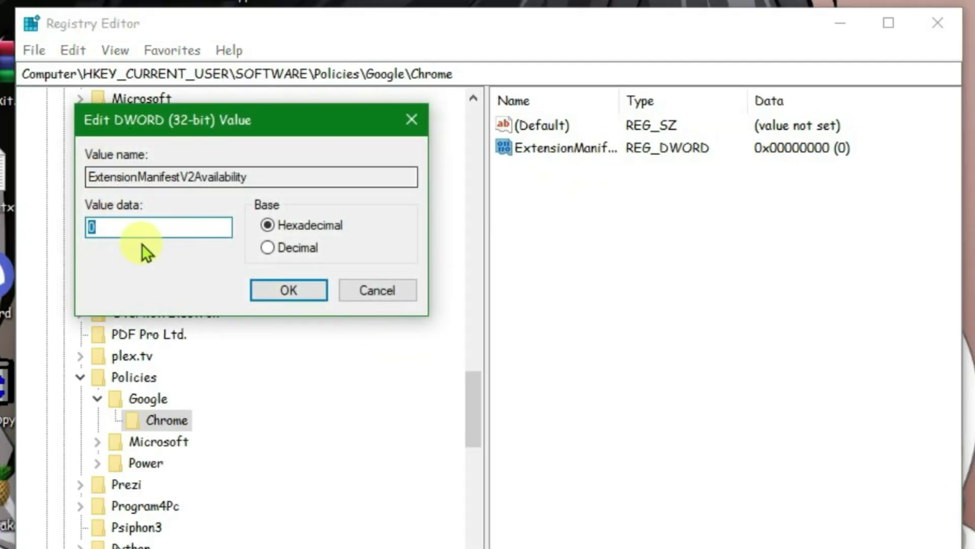
{"action": "left_click", "coordinate": [131, 226]}
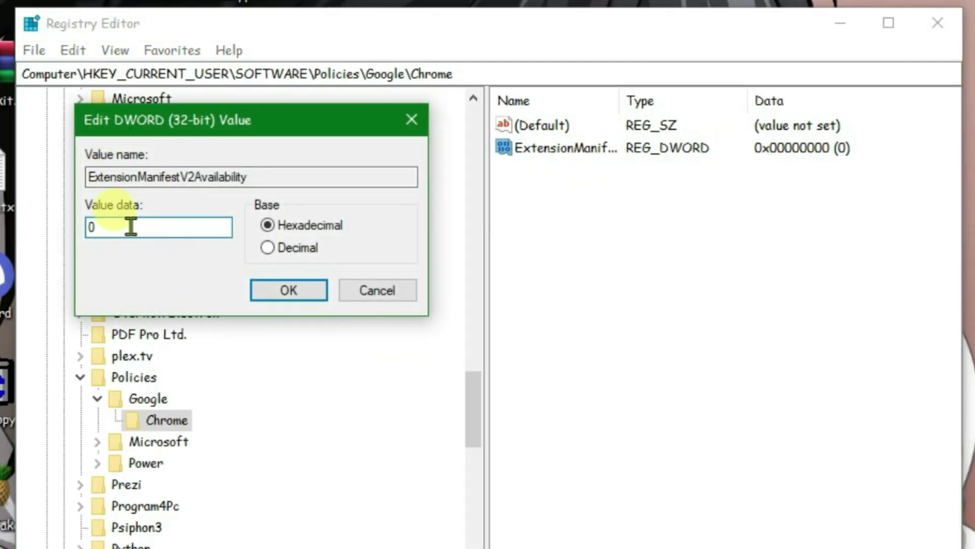
{"action": "key", "text": "BackSpace"}
{"action": "type", "text": "2"}
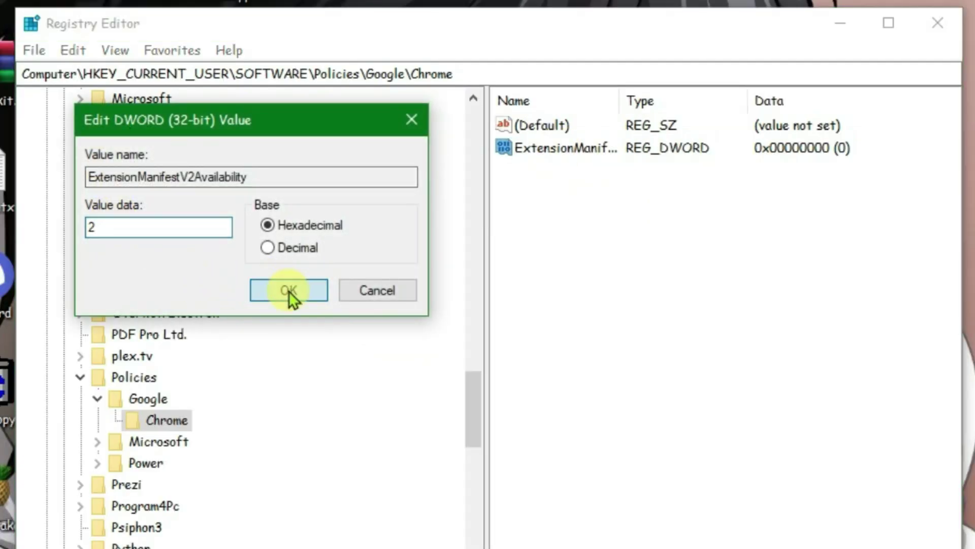
{"action": "left_click", "coordinate": [289, 292]}
{"action": "left_click", "coordinate": [946, 23]}
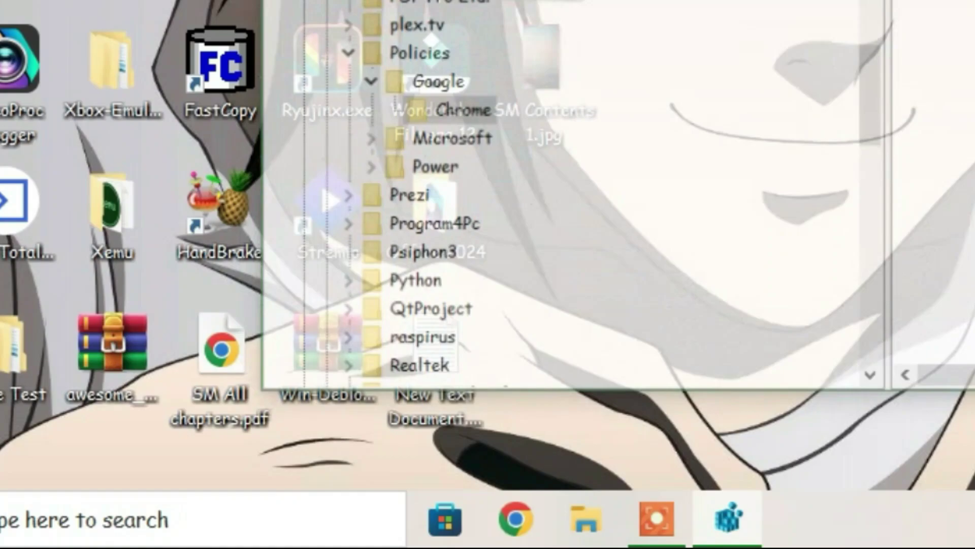
Reopen Chrome, go to the Chrome Web Store, and search it for 'location guard'
{"action": "left_click", "coordinate": [519, 522]}
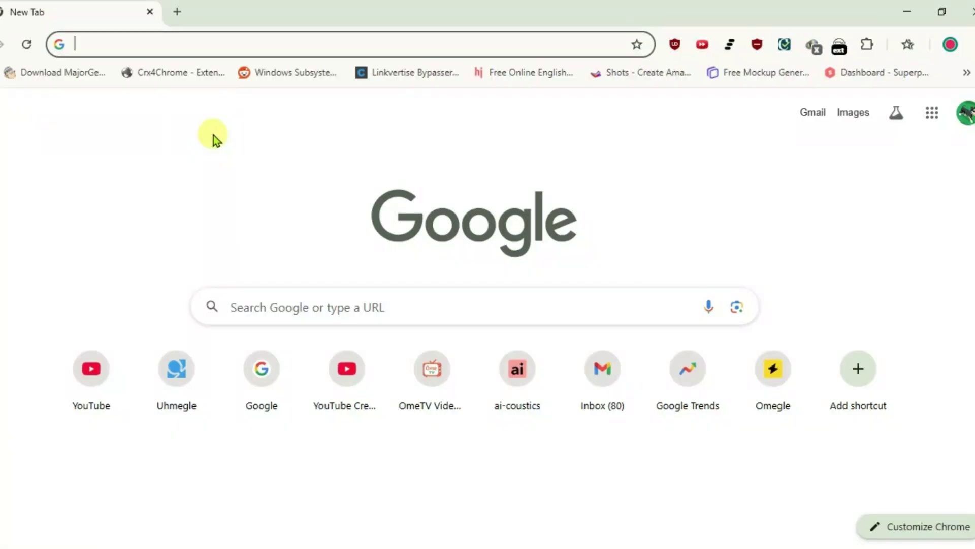
{"action": "type", "text": "chro"}
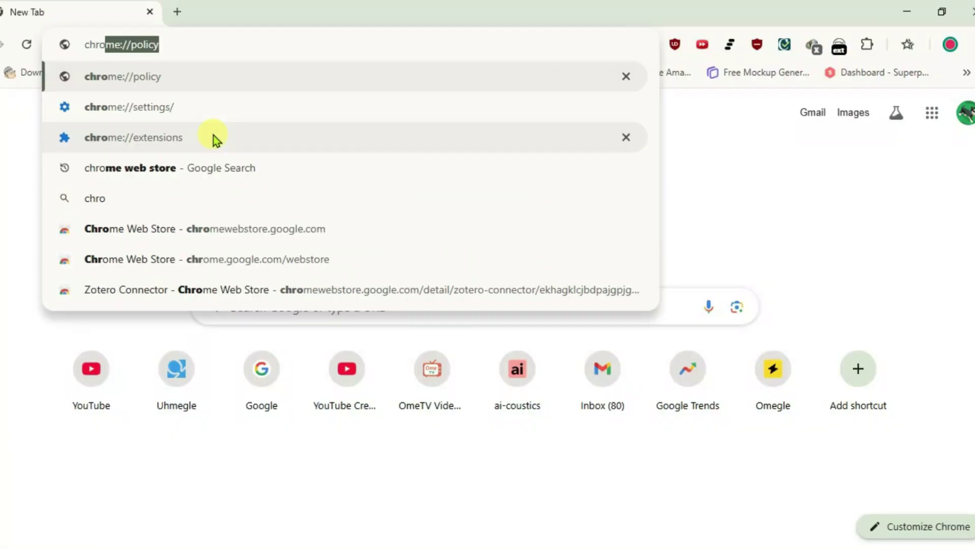
{"action": "type", "text": "me w"}
{"action": "key", "text": "Return"}
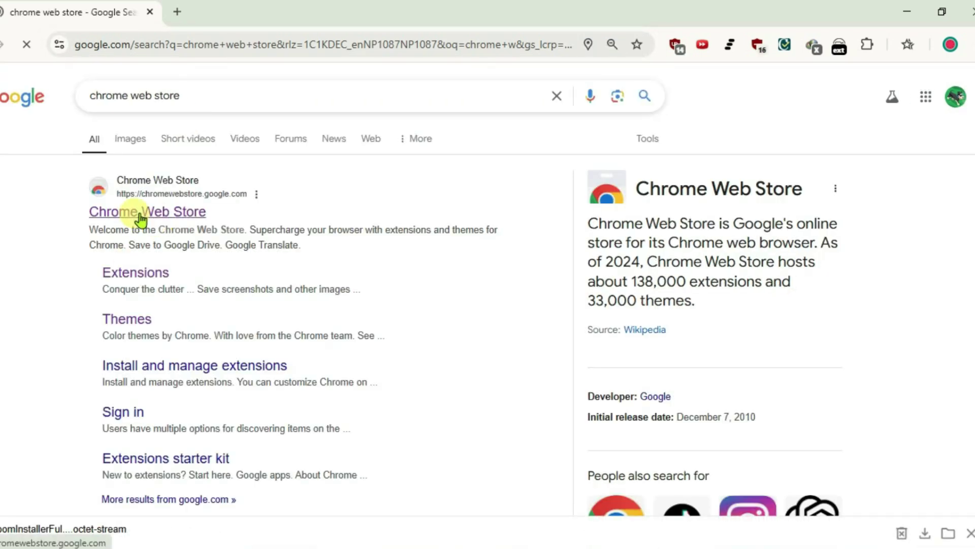
{"action": "left_click", "coordinate": [130, 211]}
{"action": "type", "text": "lo"}
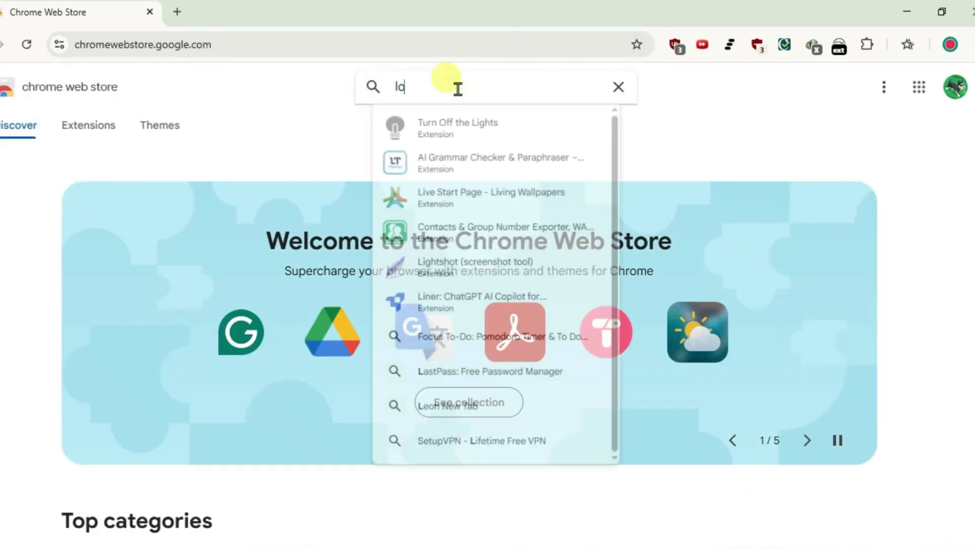
{"action": "type", "text": "caltion guard"}
{"action": "key", "text": "Return"}
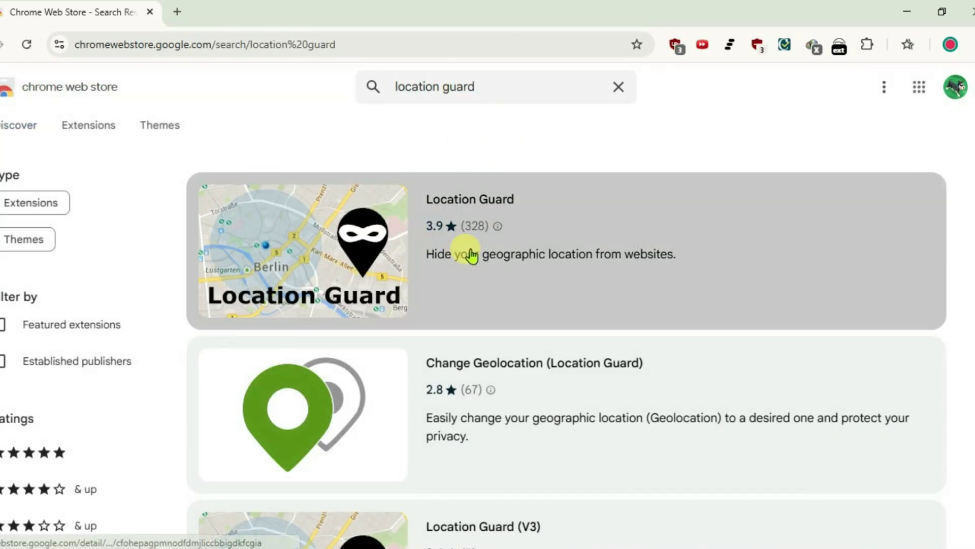
Open the Location Guard listing and add the extension to Chrome
{"action": "left_click", "coordinate": [471, 250]}
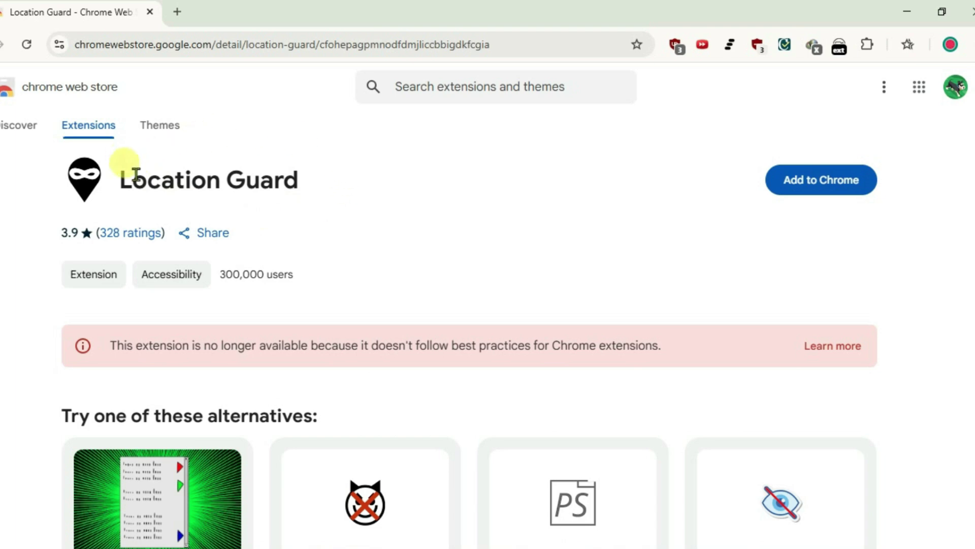
{"action": "left_click", "coordinate": [819, 182]}
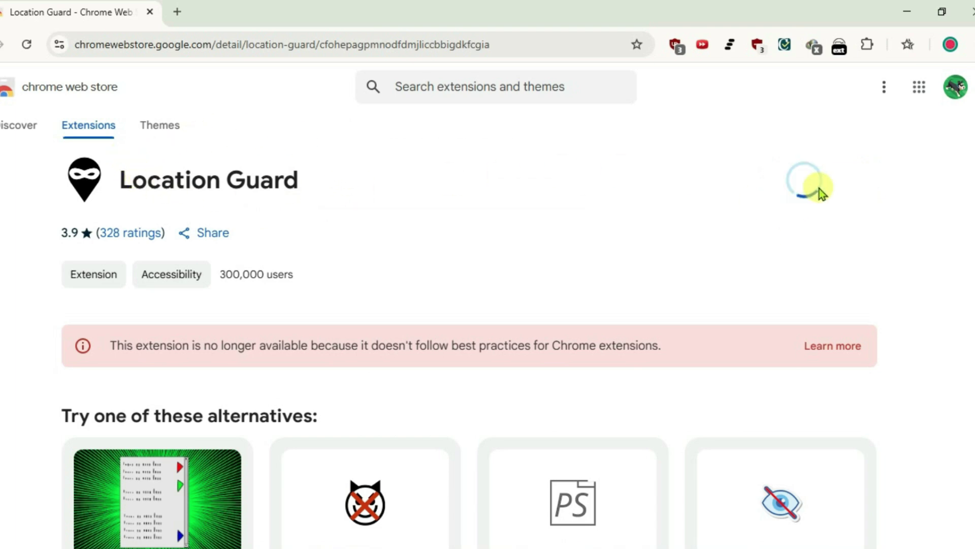
{"action": "left_click", "coordinate": [520, 183]}
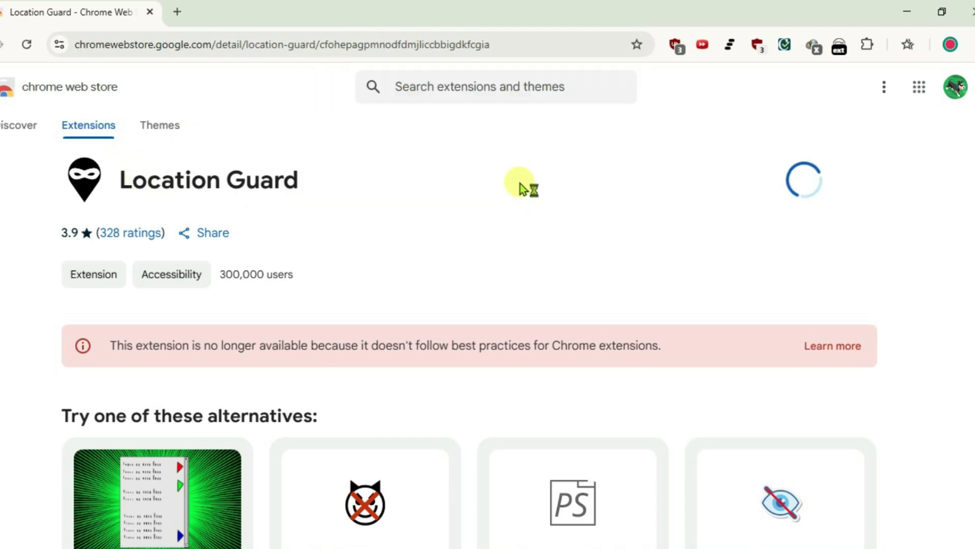